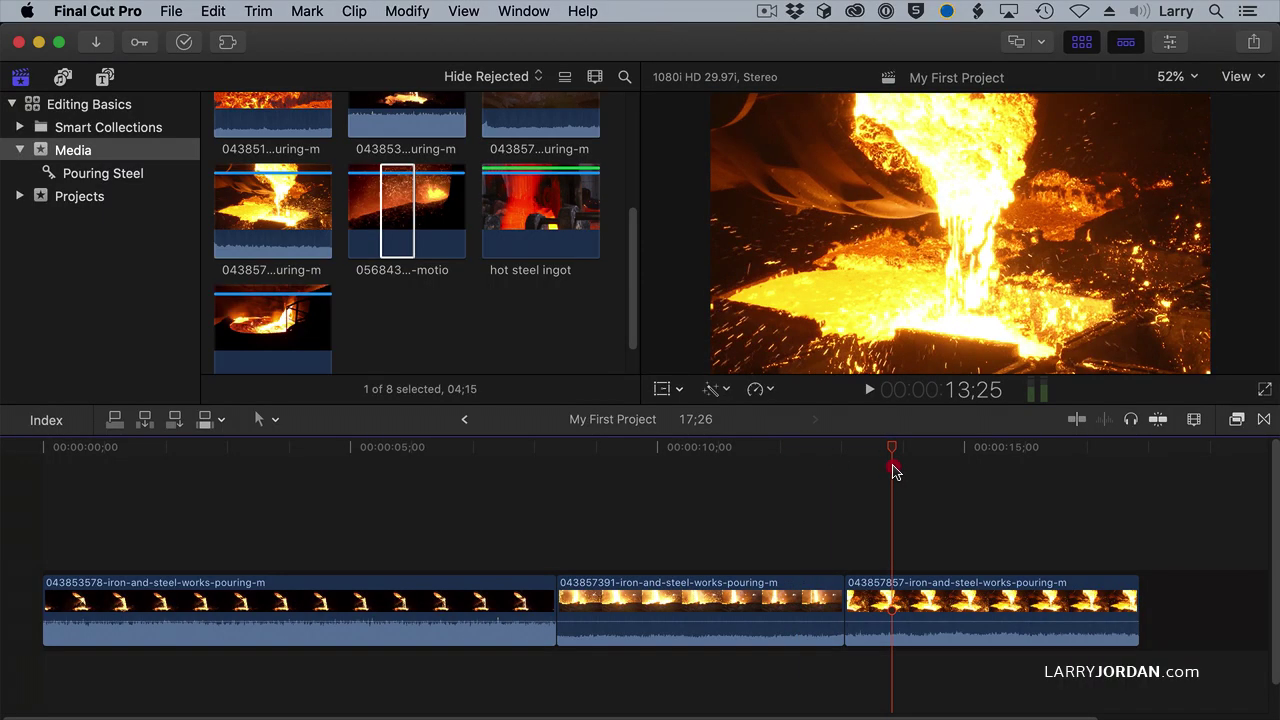
Select the hot steel ingot clip in the browser and mark a 07:19 range in it.
{"action": "left_click", "coordinate": [515, 235]}
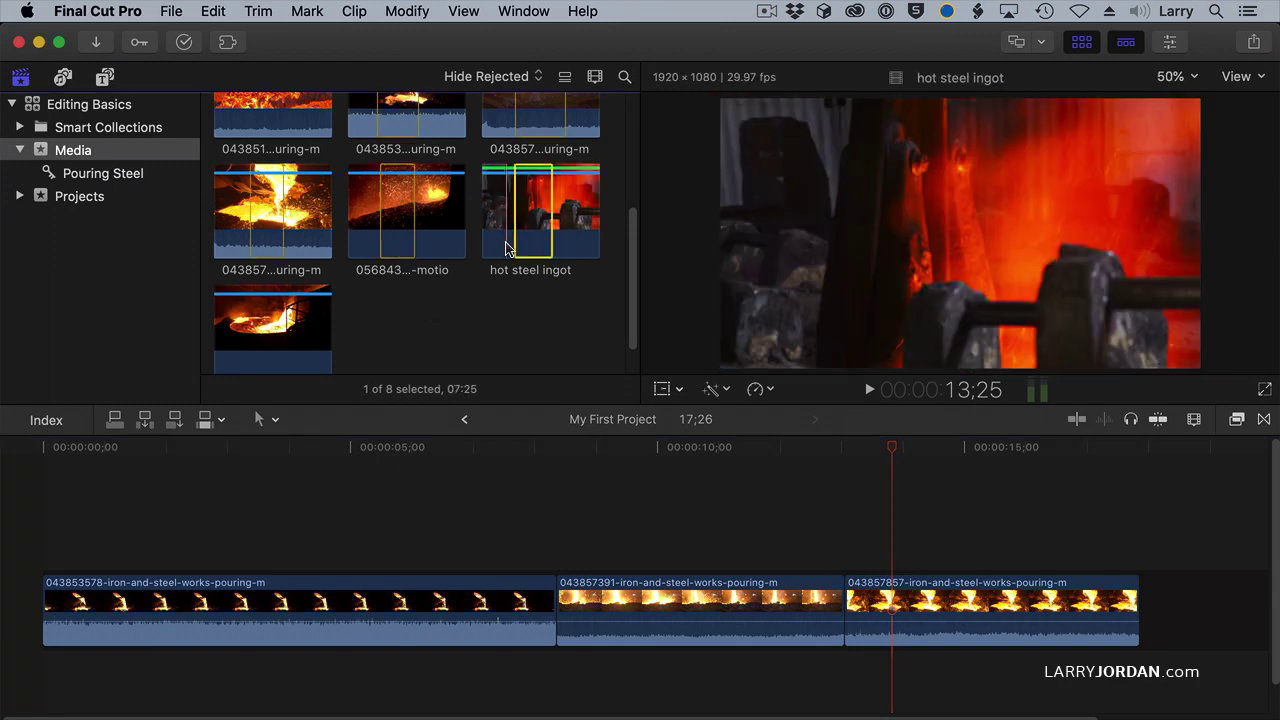
{"action": "left_click_drag", "start_coordinate": [551, 214], "coordinate": [578, 220]}
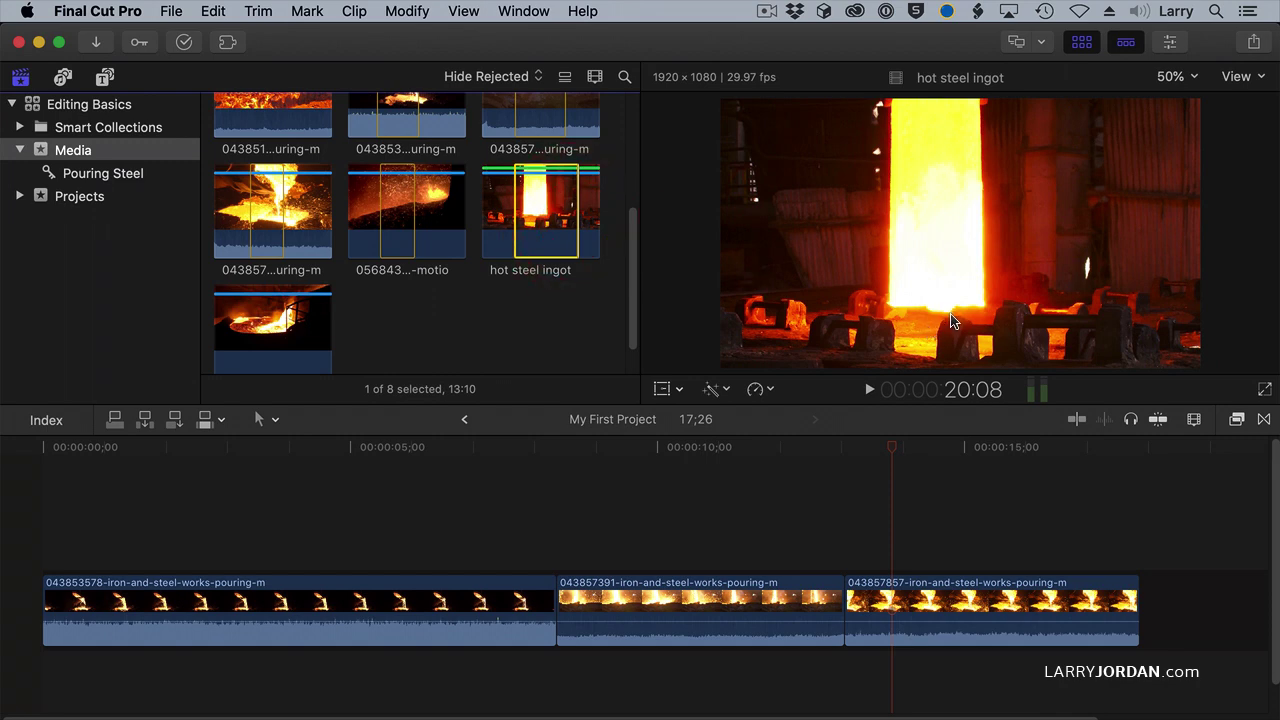
{"action": "left_click_drag", "start_coordinate": [515, 219], "coordinate": [507, 219]}
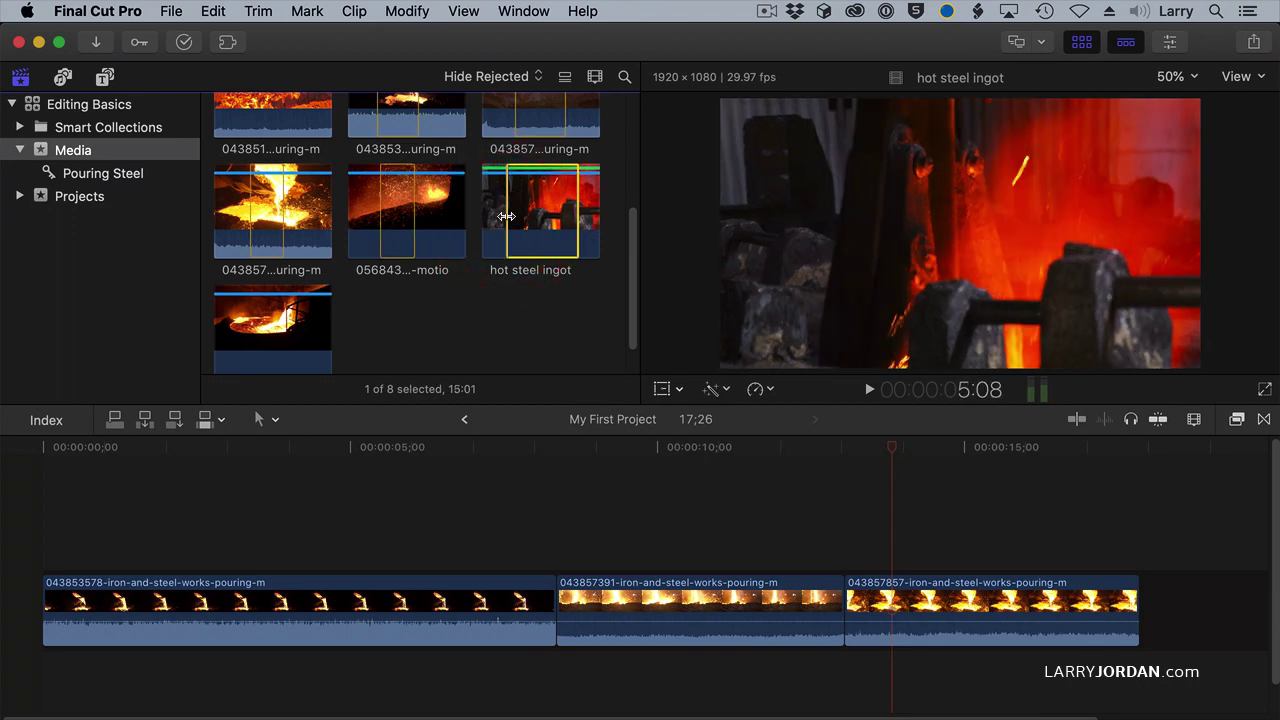
{"action": "left_click_drag", "start_coordinate": [506, 217], "coordinate": [541, 214]}
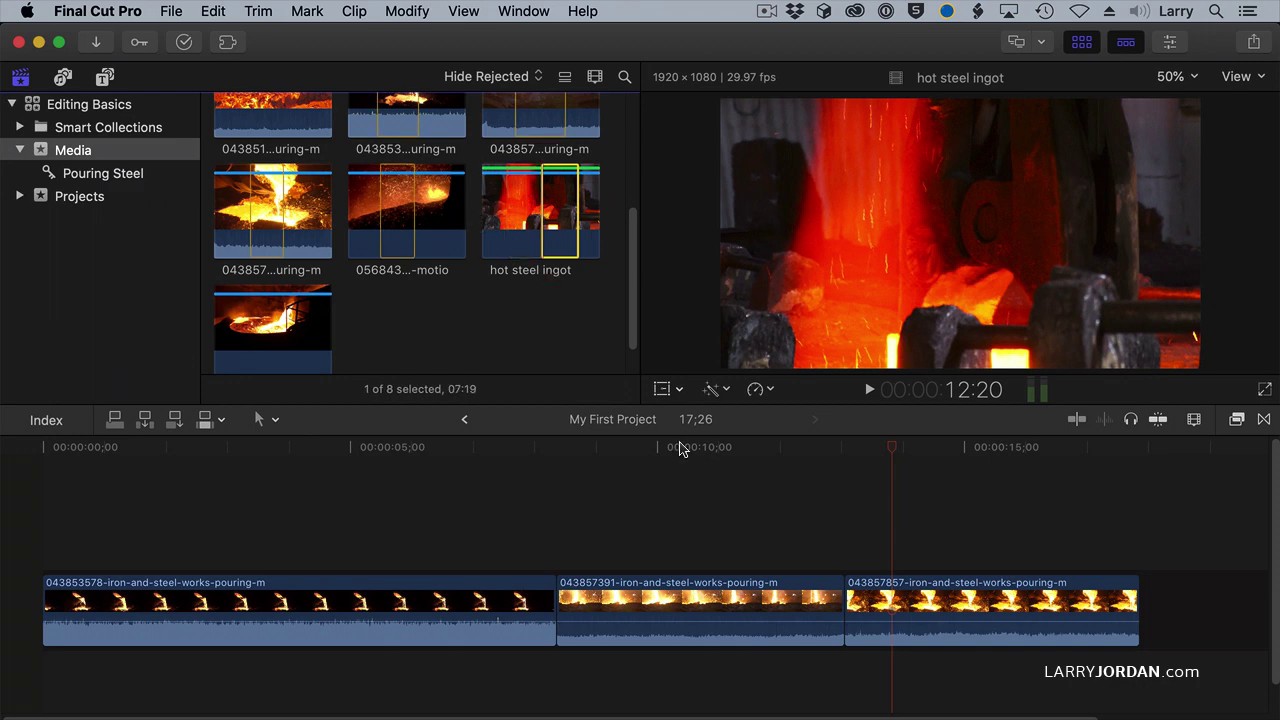
Connect the marked ingot range above the first clip, starting at 6;06.
{"action": "left_click", "coordinate": [435, 448]}
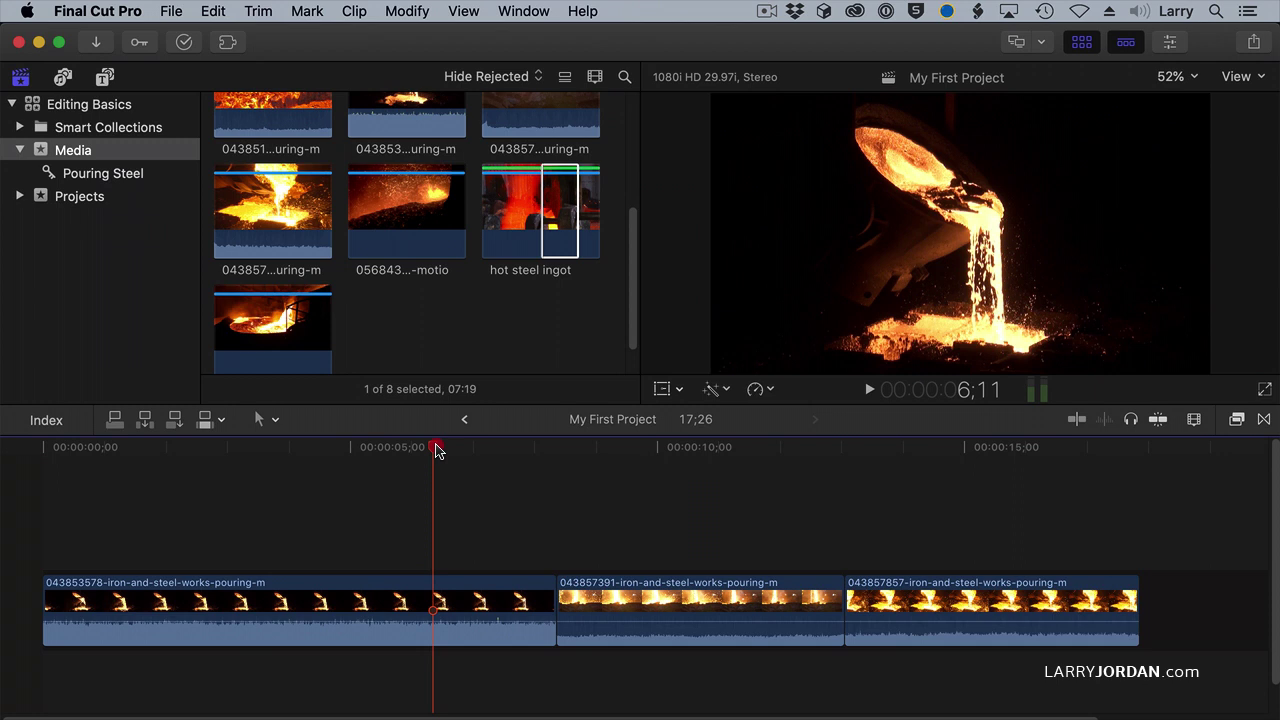
{"action": "left_click_drag", "start_coordinate": [437, 449], "coordinate": [424, 449]}
{"action": "left_click", "coordinate": [438, 451]}
{"action": "left_click", "coordinate": [423, 450]}
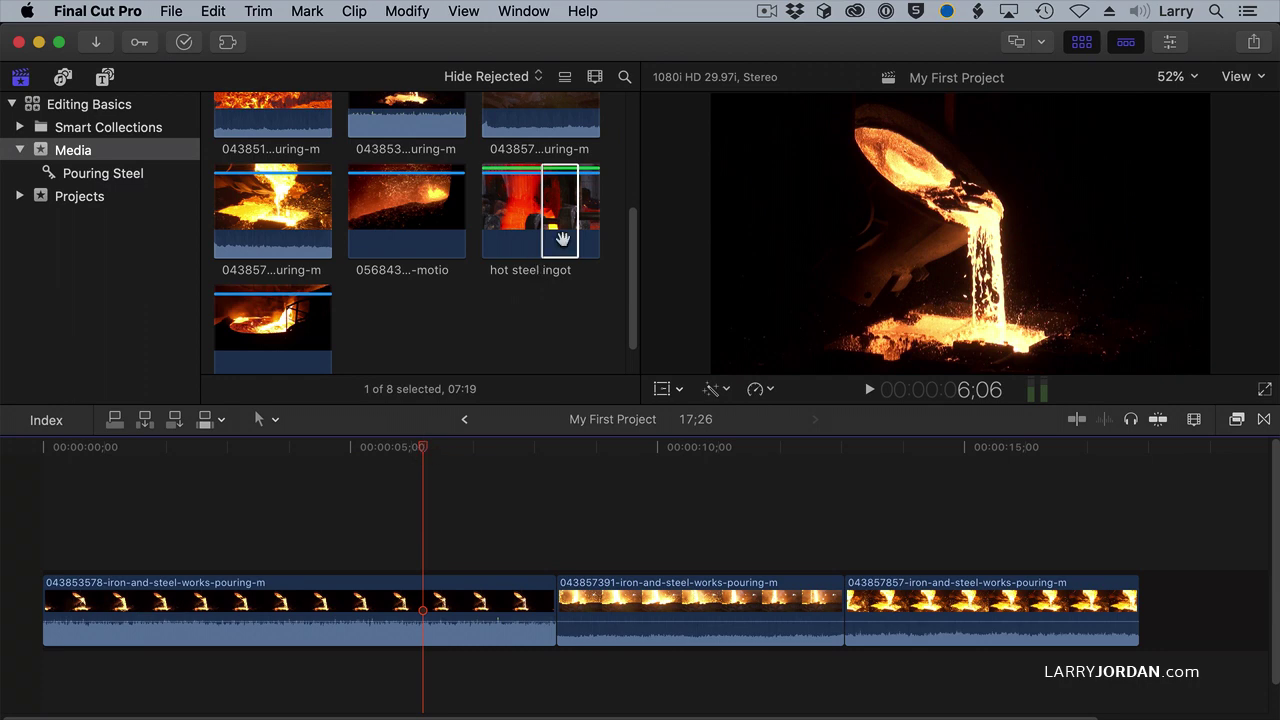
{"action": "key", "text": "q"}
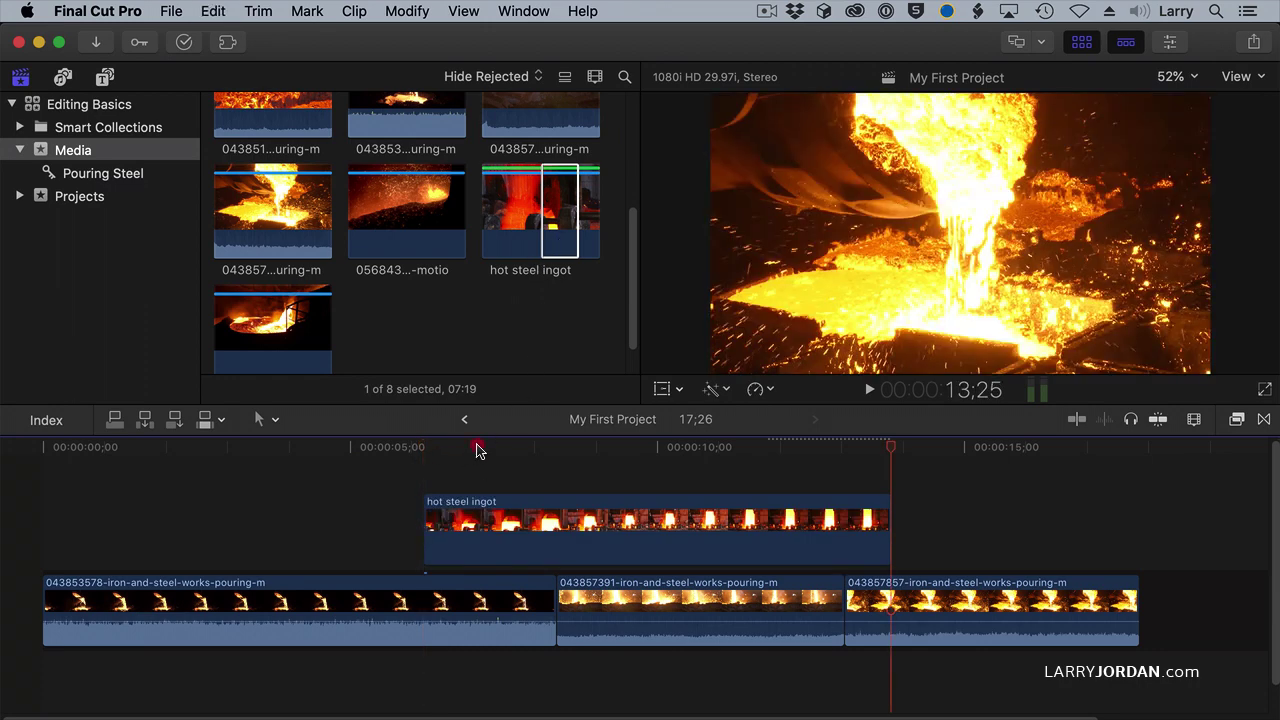
Scrub through the connected hot steel ingot clip to its end and select it.
{"action": "left_click", "coordinate": [423, 449]}
{"action": "left_click_drag", "start_coordinate": [423, 459], "coordinate": [609, 477]}
{"action": "left_click", "coordinate": [594, 517]}
Delete the connected ingot clip and mark a 5;28 range ending at the second clip's end.
{"action": "key", "text": "Delete"}
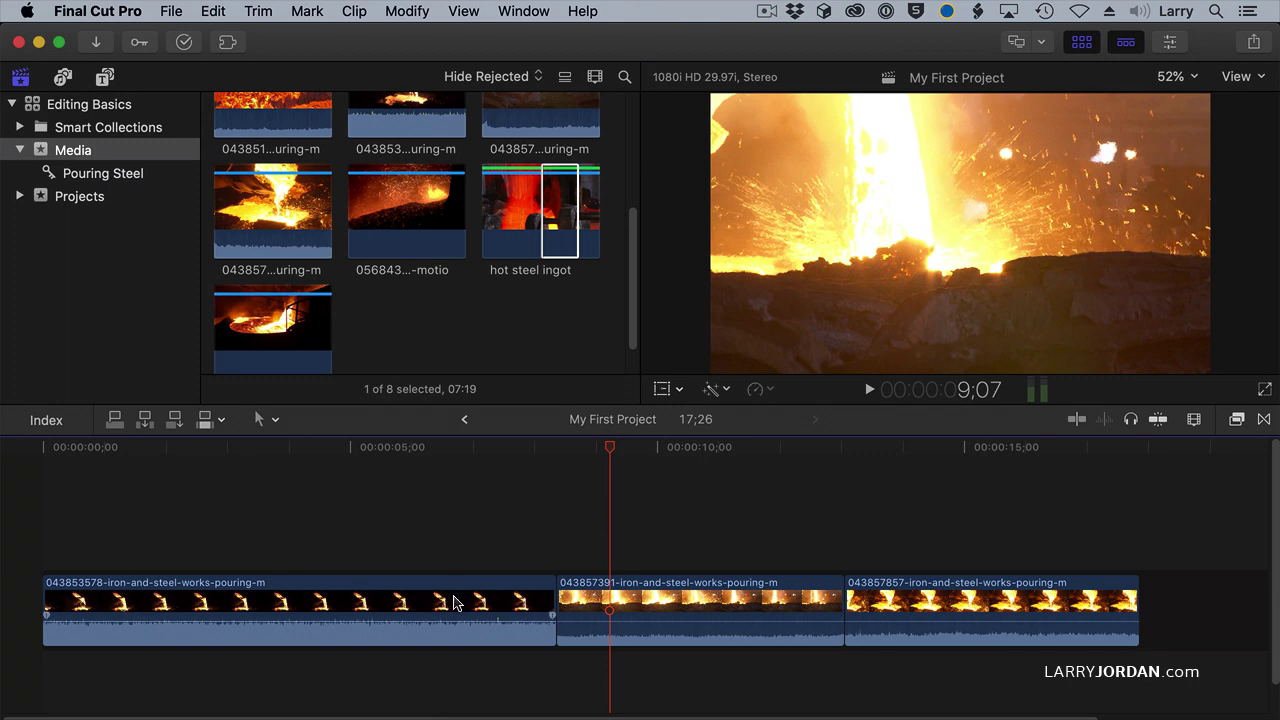
{"action": "left_click", "coordinate": [262, 420]}
{"action": "left_click", "coordinate": [268, 510]}
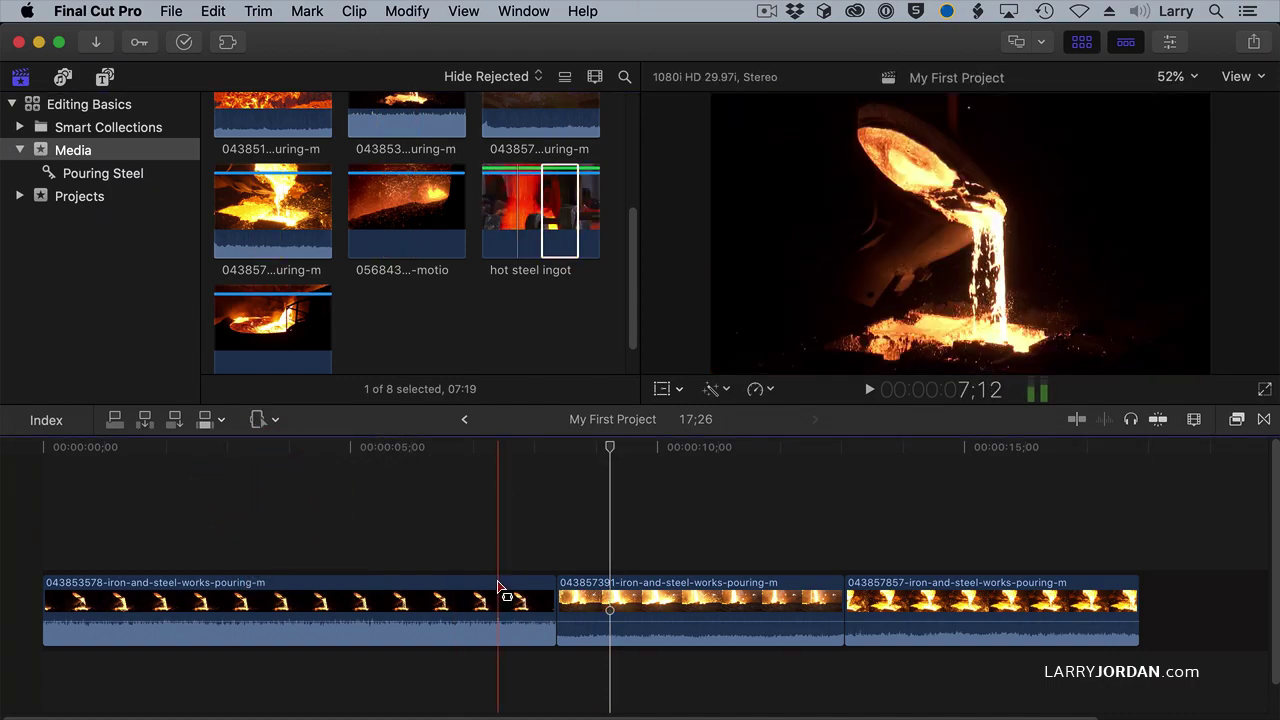
{"action": "left_click_drag", "start_coordinate": [480, 600], "coordinate": [845, 614]}
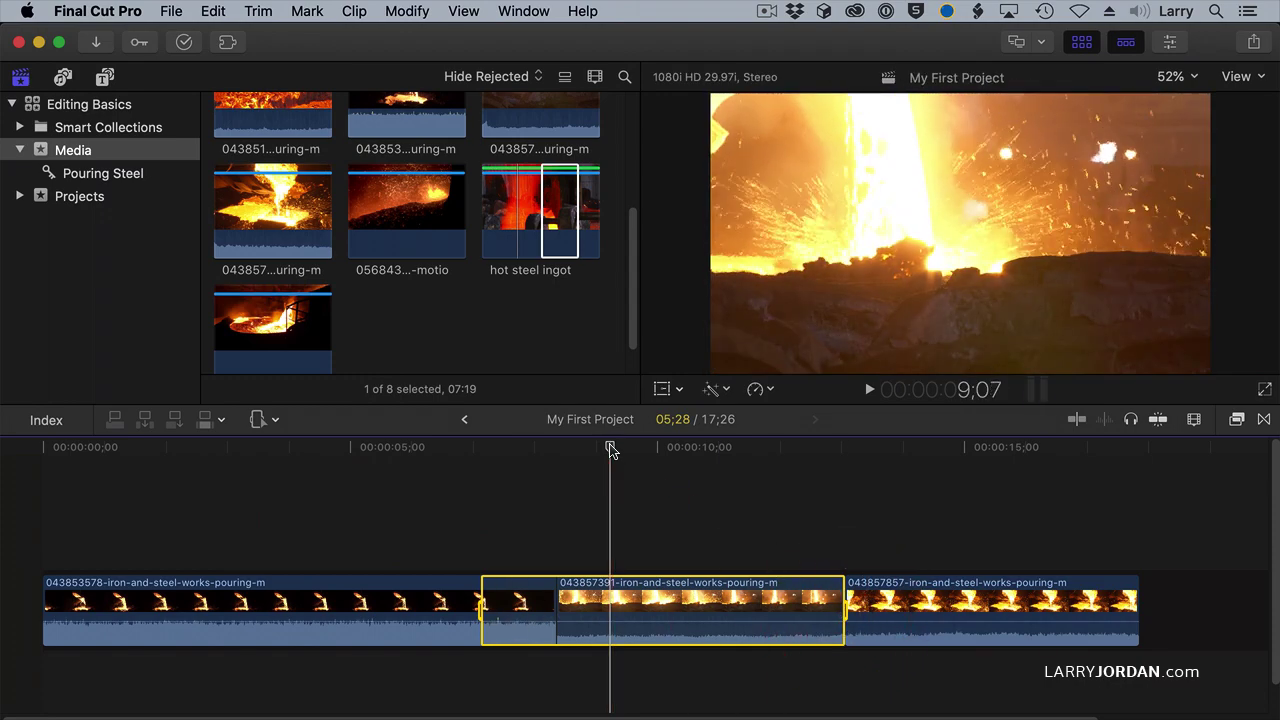
Move the playhead to about 7;03, leaving the editing tool unchanged.
{"action": "left_click_drag", "start_coordinate": [608, 449], "coordinate": [480, 452]}
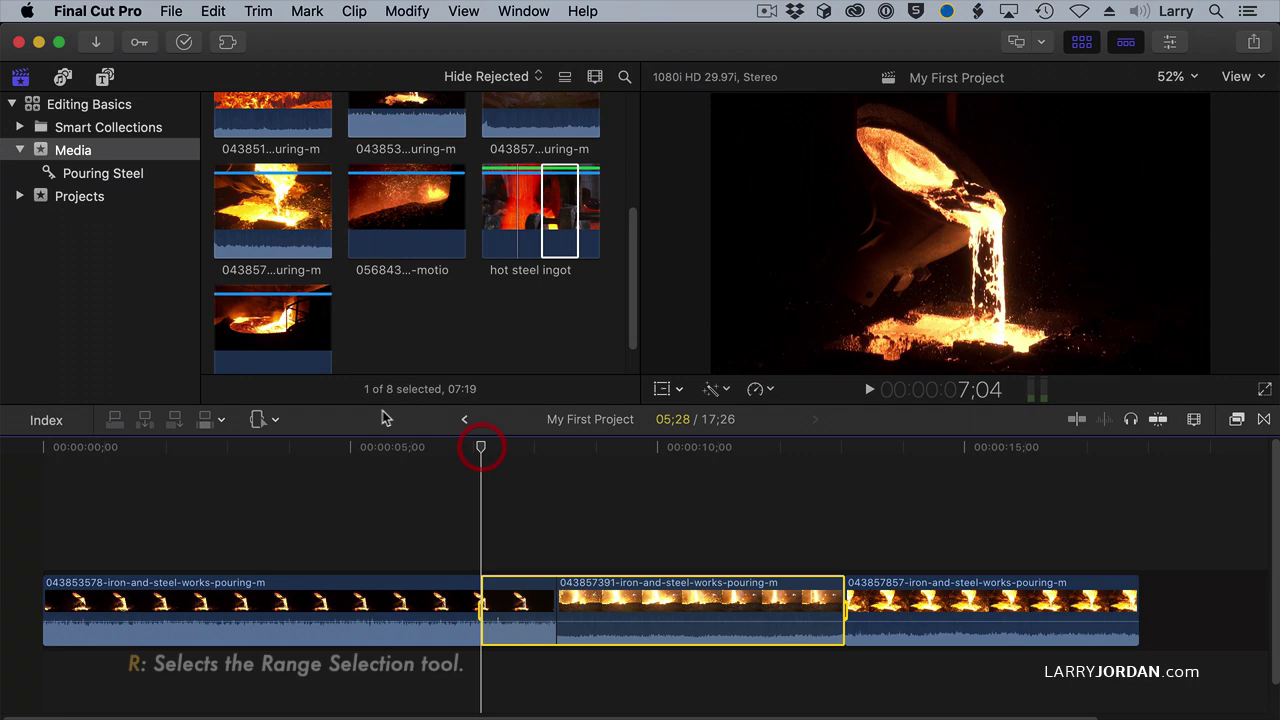
{"action": "left_click", "coordinate": [258, 419]}
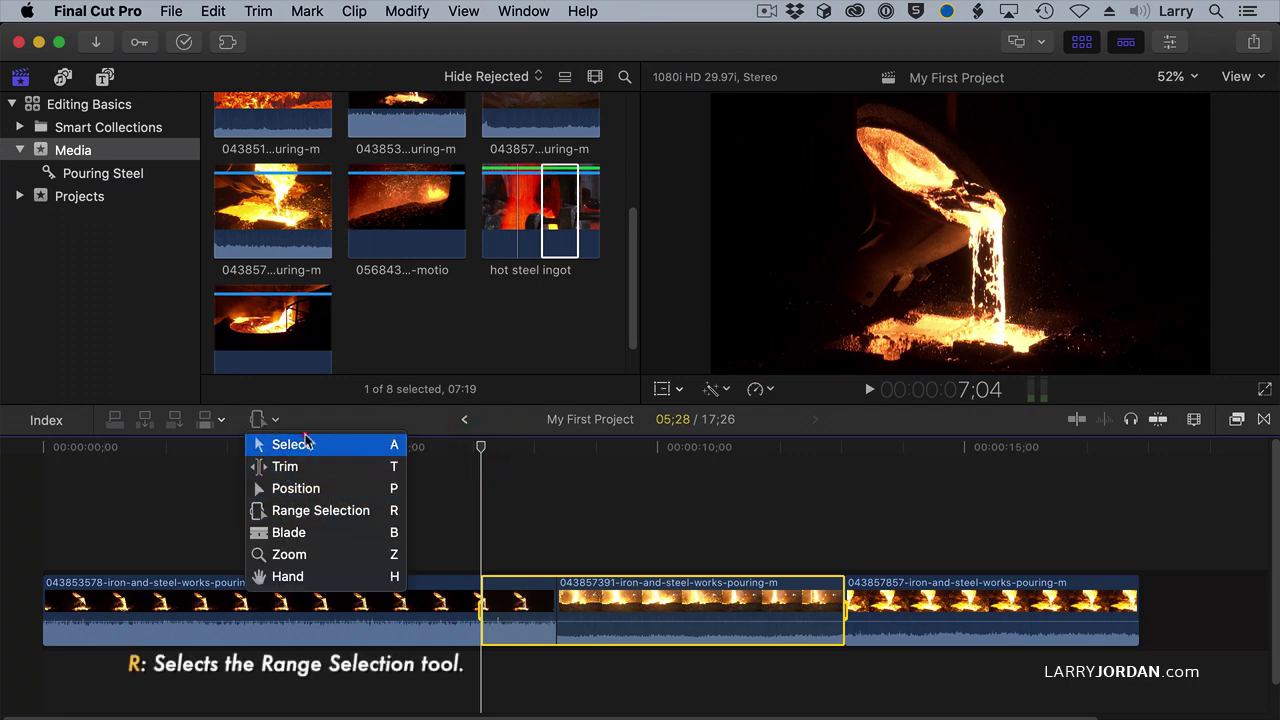
{"action": "left_click", "coordinate": [398, 380]}
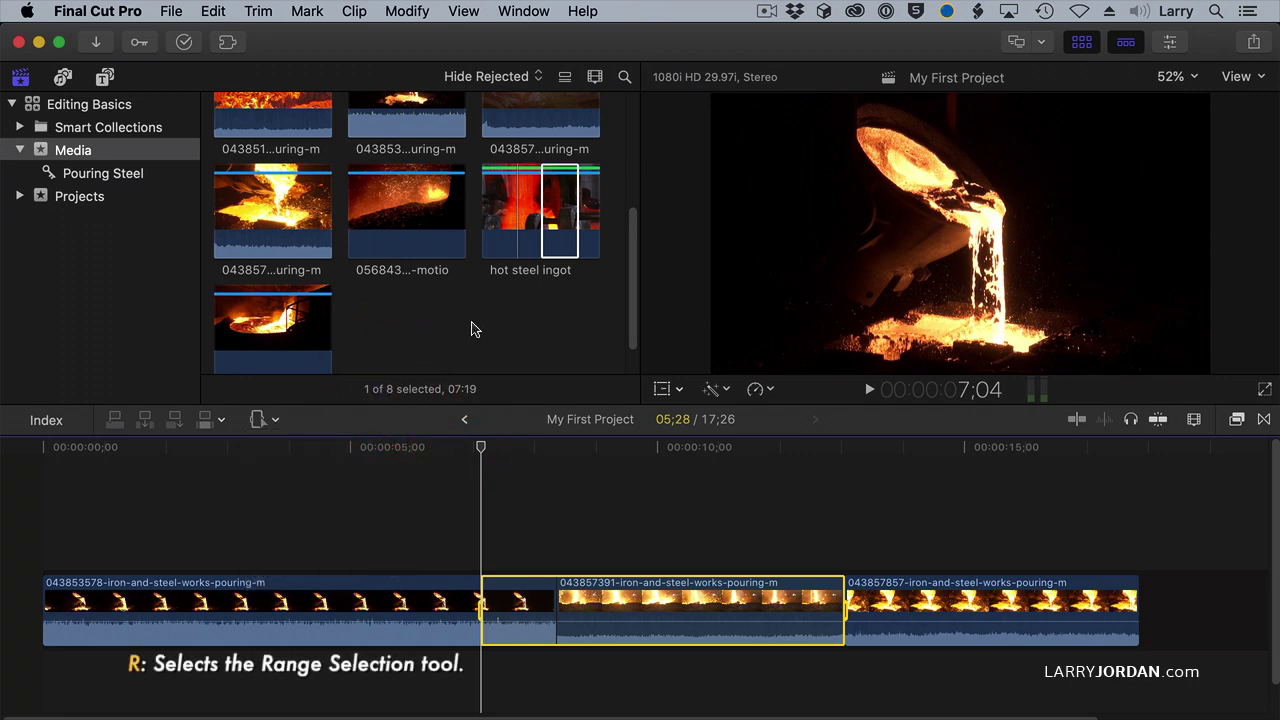
{"action": "key", "text": "d"}
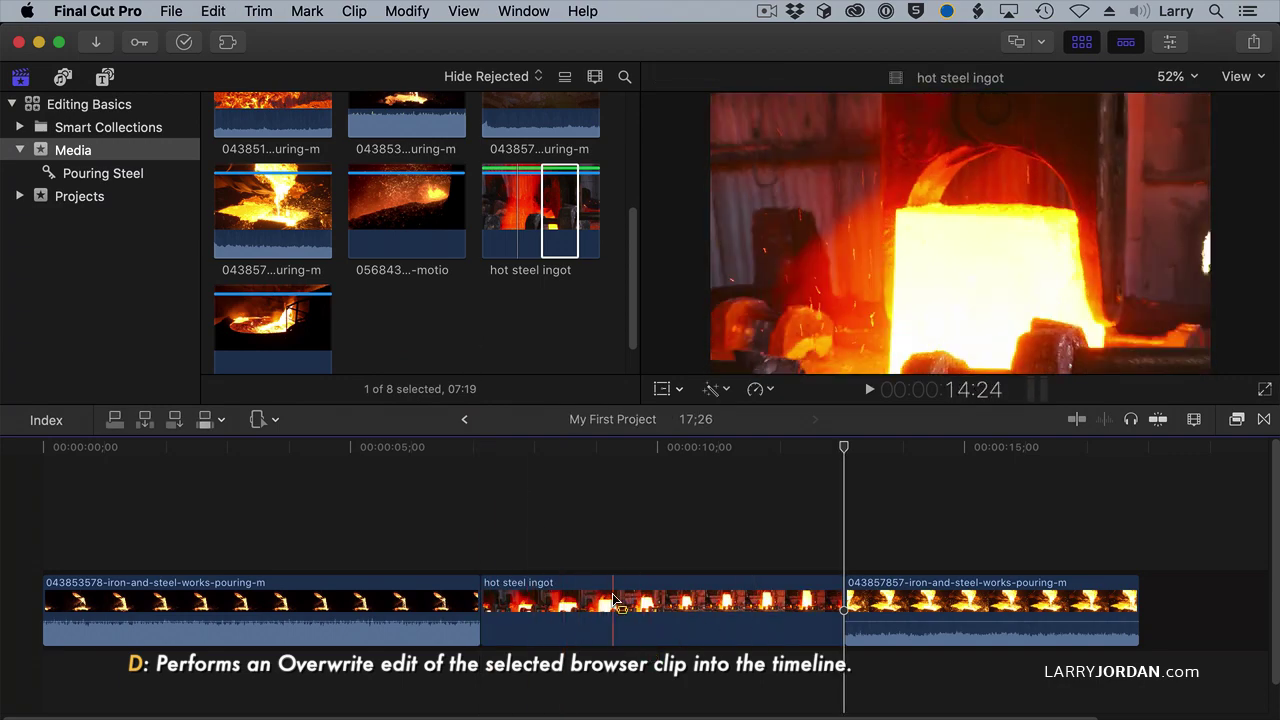
{"action": "key", "text": "super+z"}
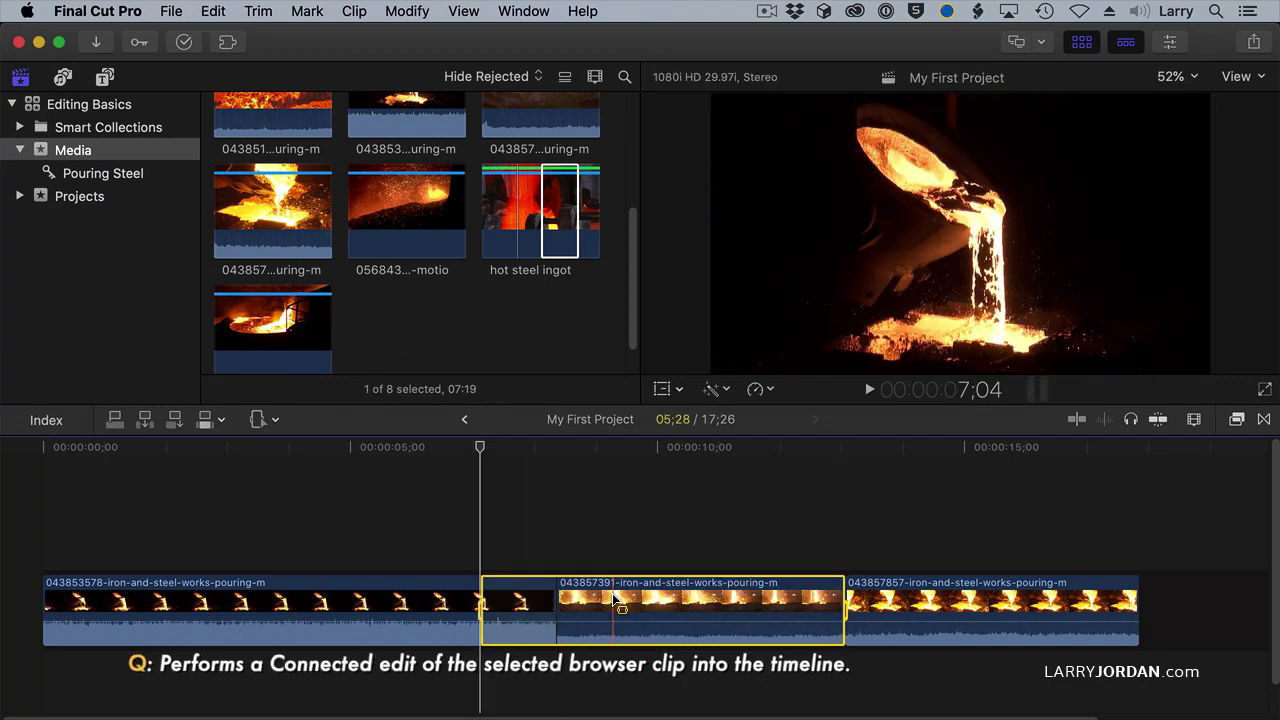
{"action": "key", "text": "q"}
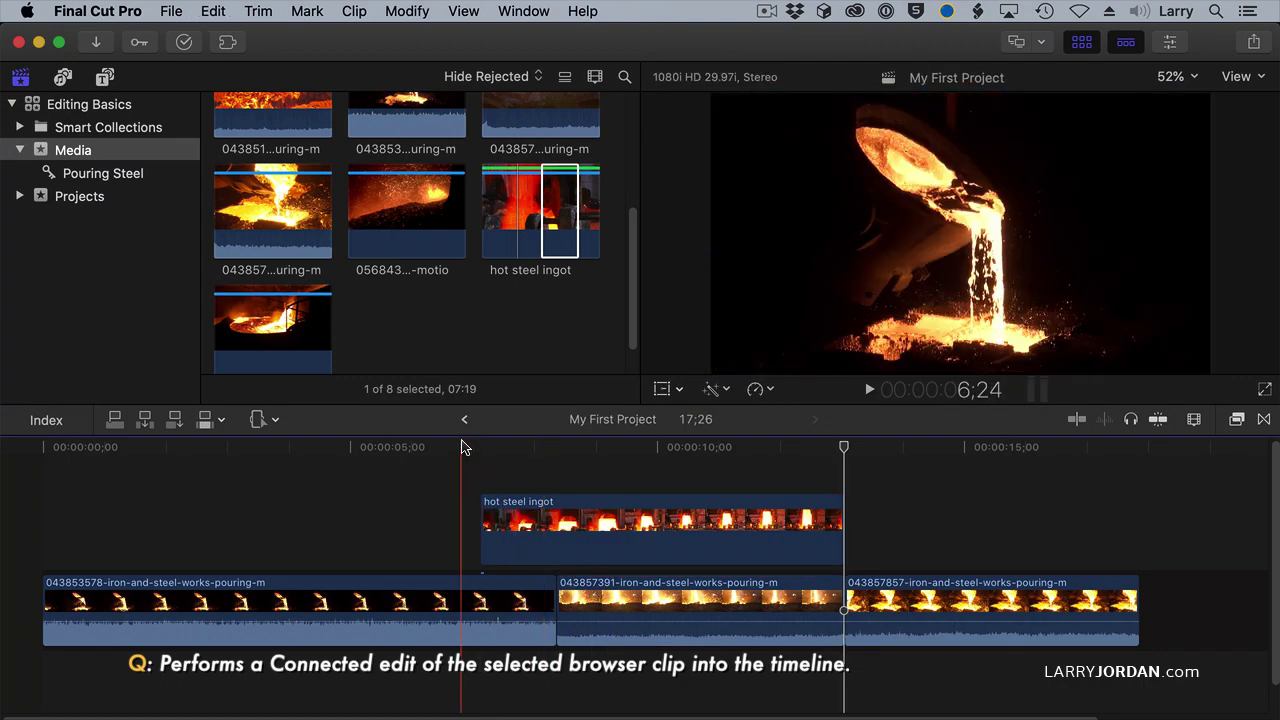
{"action": "left_click_drag", "start_coordinate": [837, 449], "coordinate": [529, 443]}
{"action": "key", "text": "super+z"}
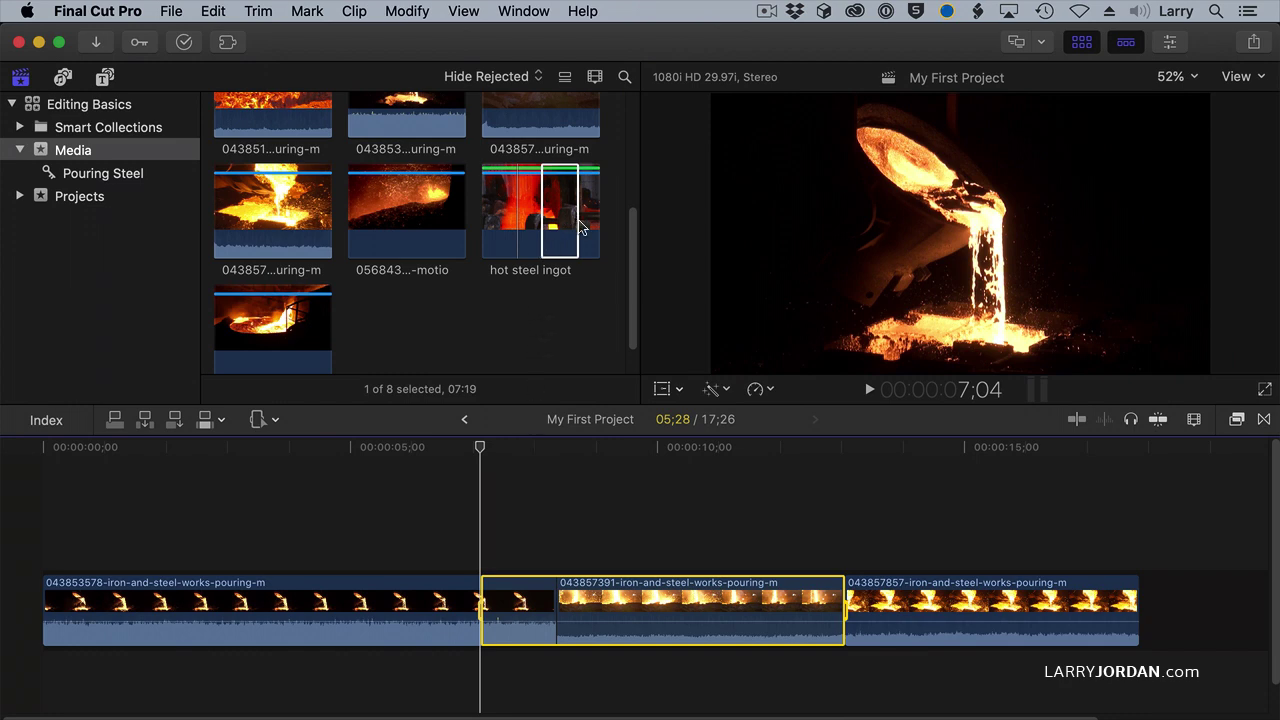
Backtime-overwrite the middle range with hot steel ingot so it ends at the range's end.
{"action": "left_click", "coordinate": [575, 225]}
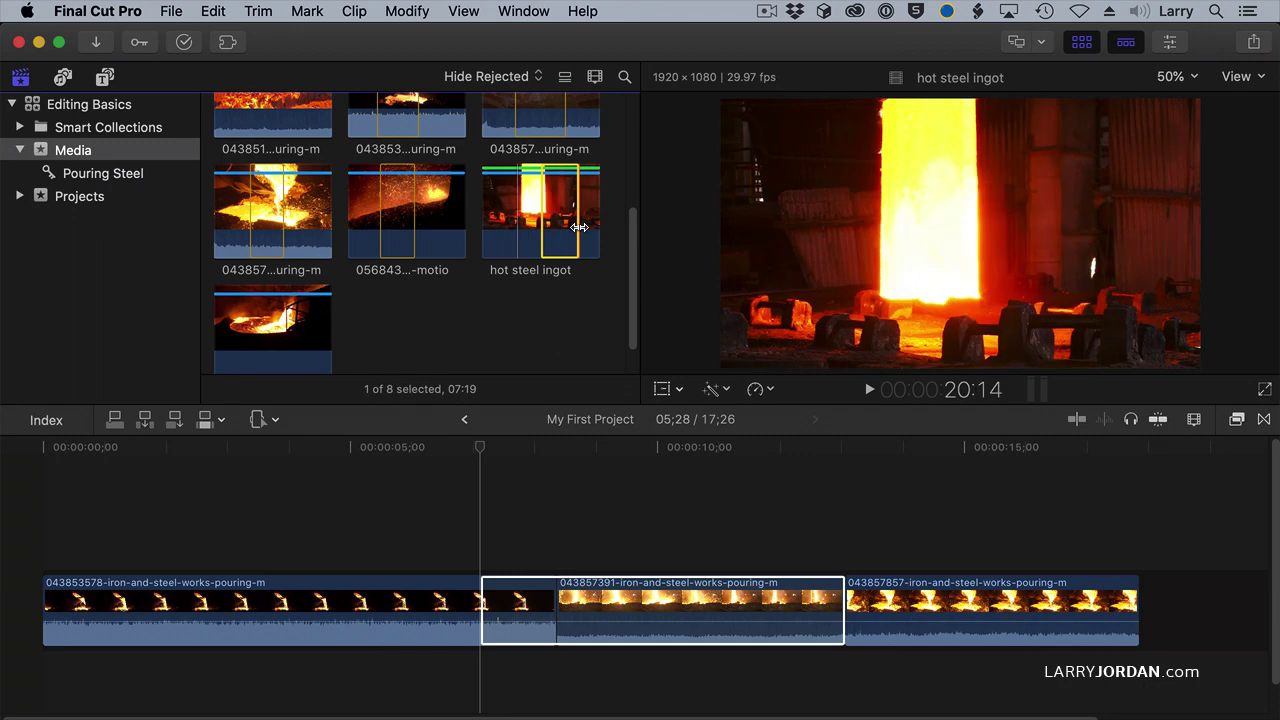
{"action": "left_click", "coordinate": [700, 623]}
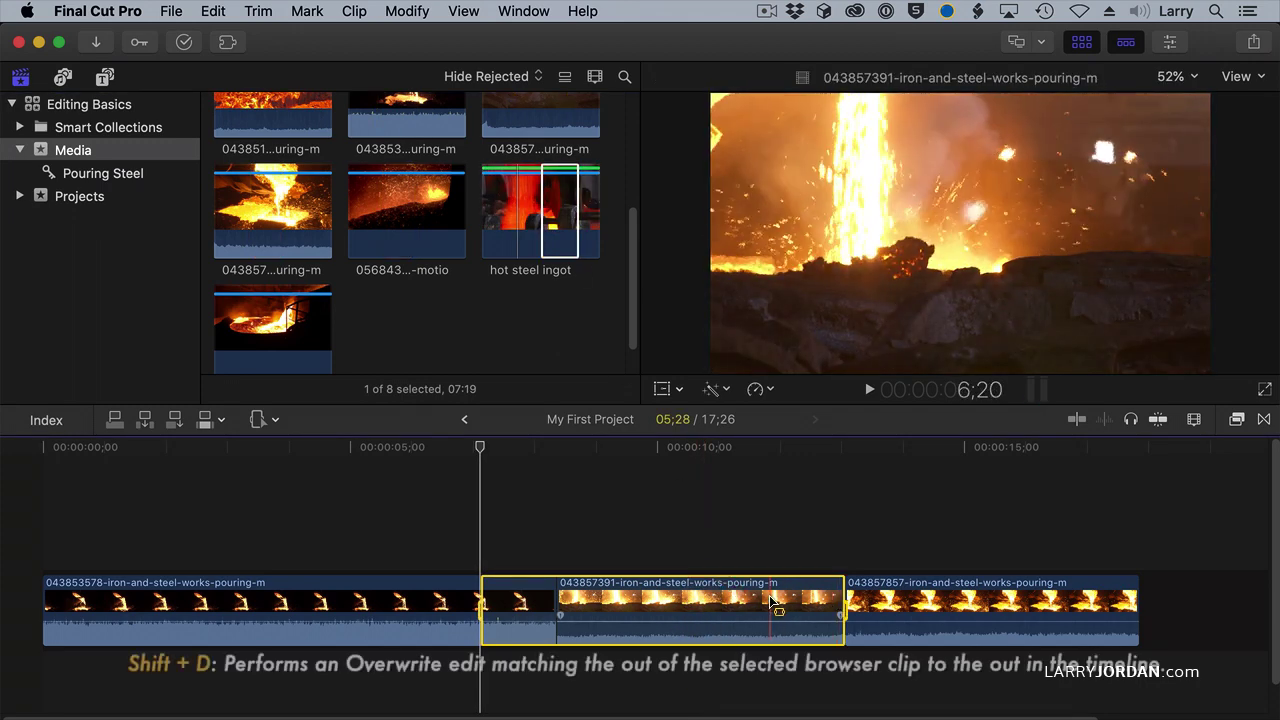
{"action": "key", "text": "shift+d"}
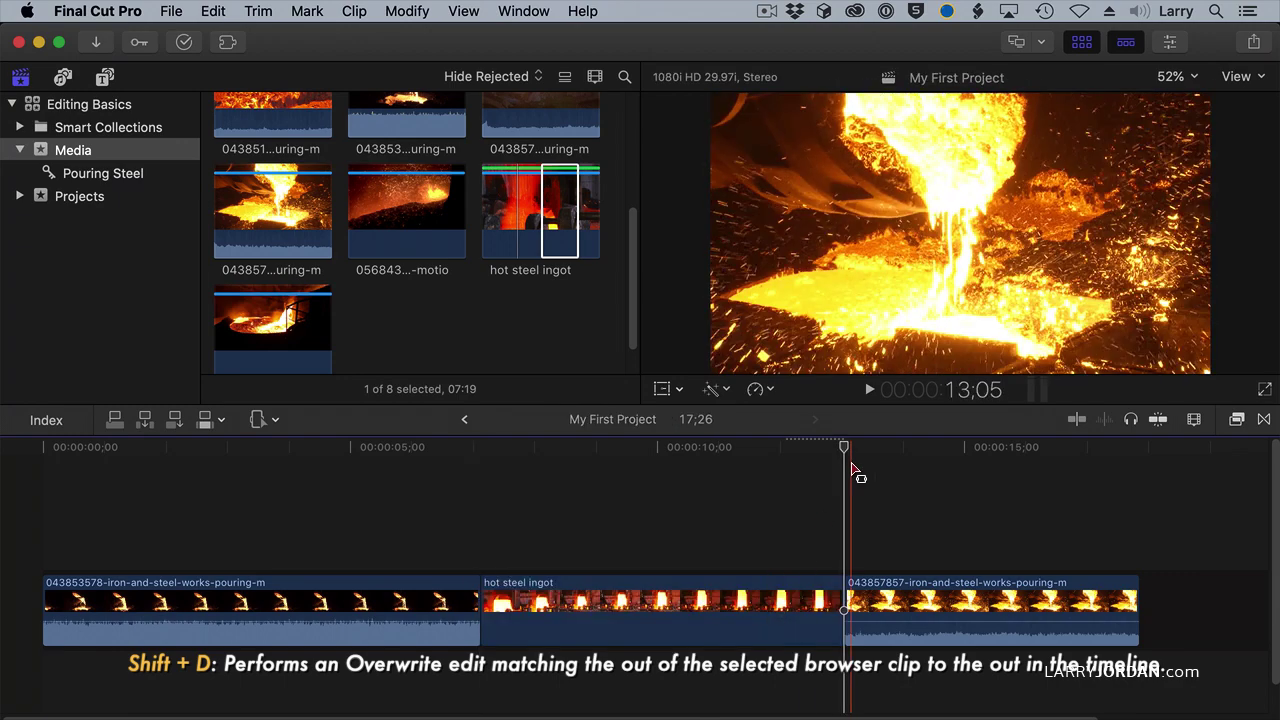
{"action": "key", "text": "Left"}
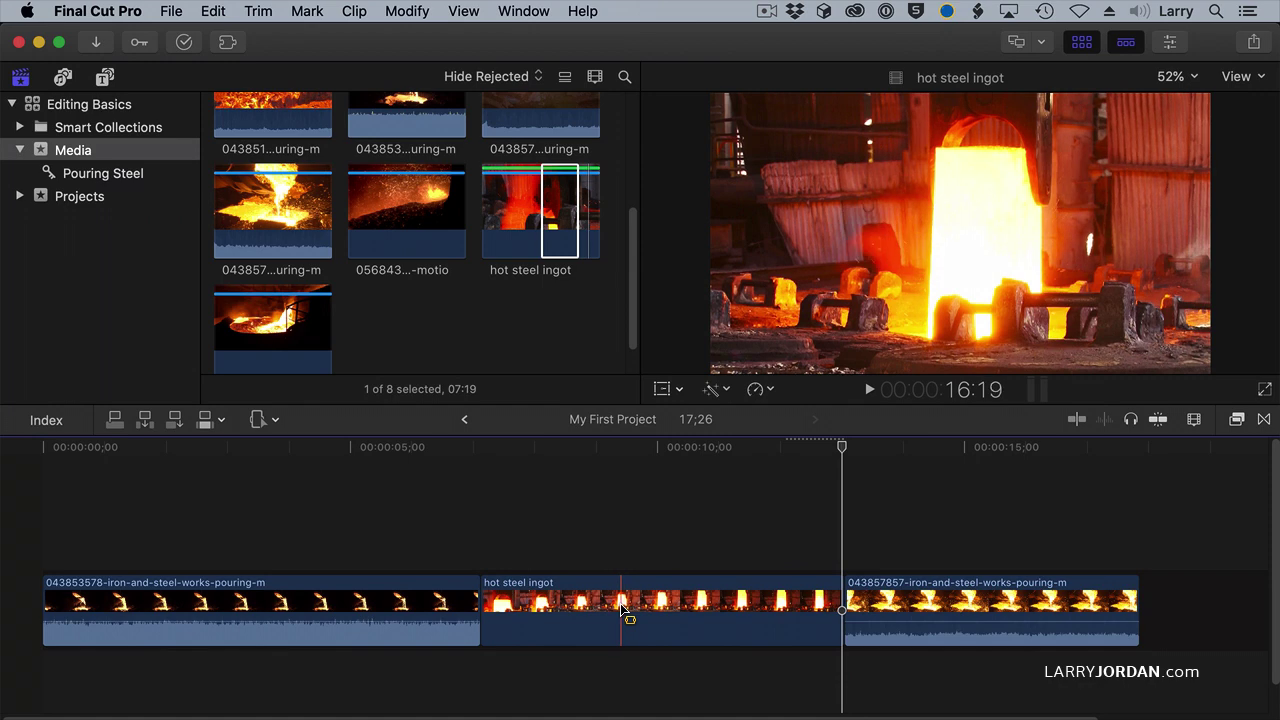
Undo the overwrite and make a backtimed connected edit of hot steel ingot instead.
{"action": "key", "text": "super+z"}
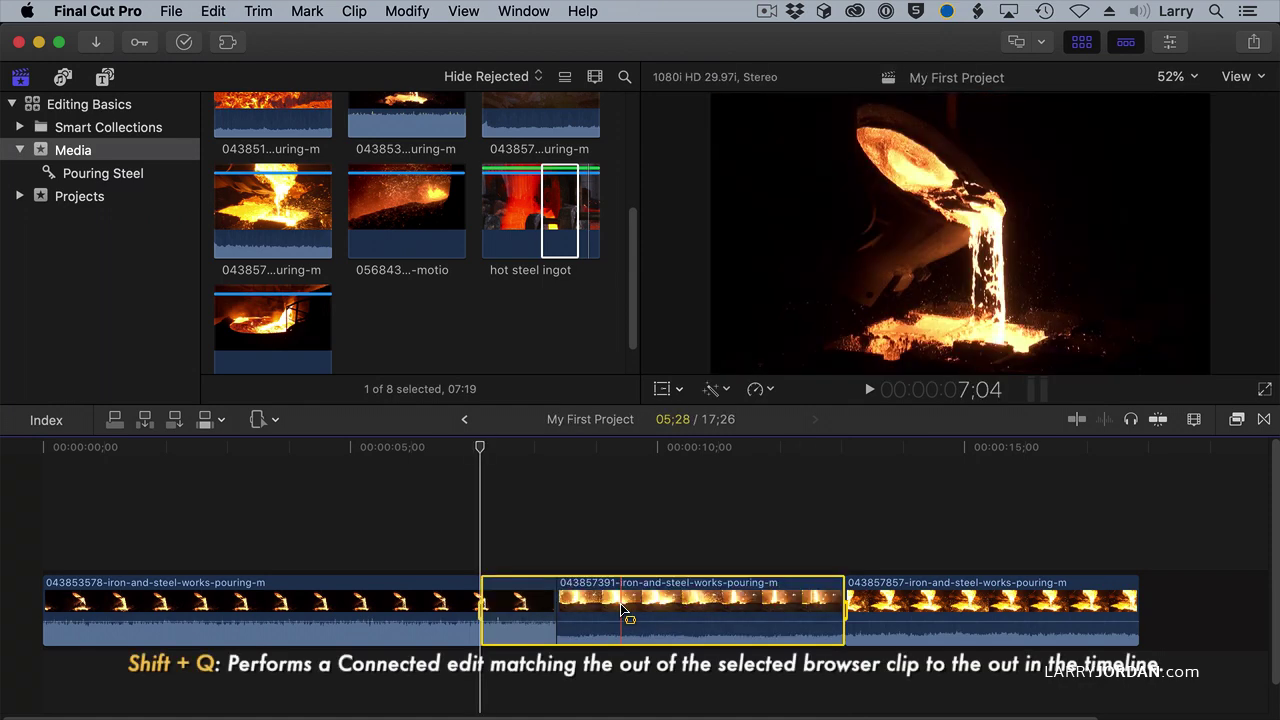
{"action": "key", "text": "shift+q"}
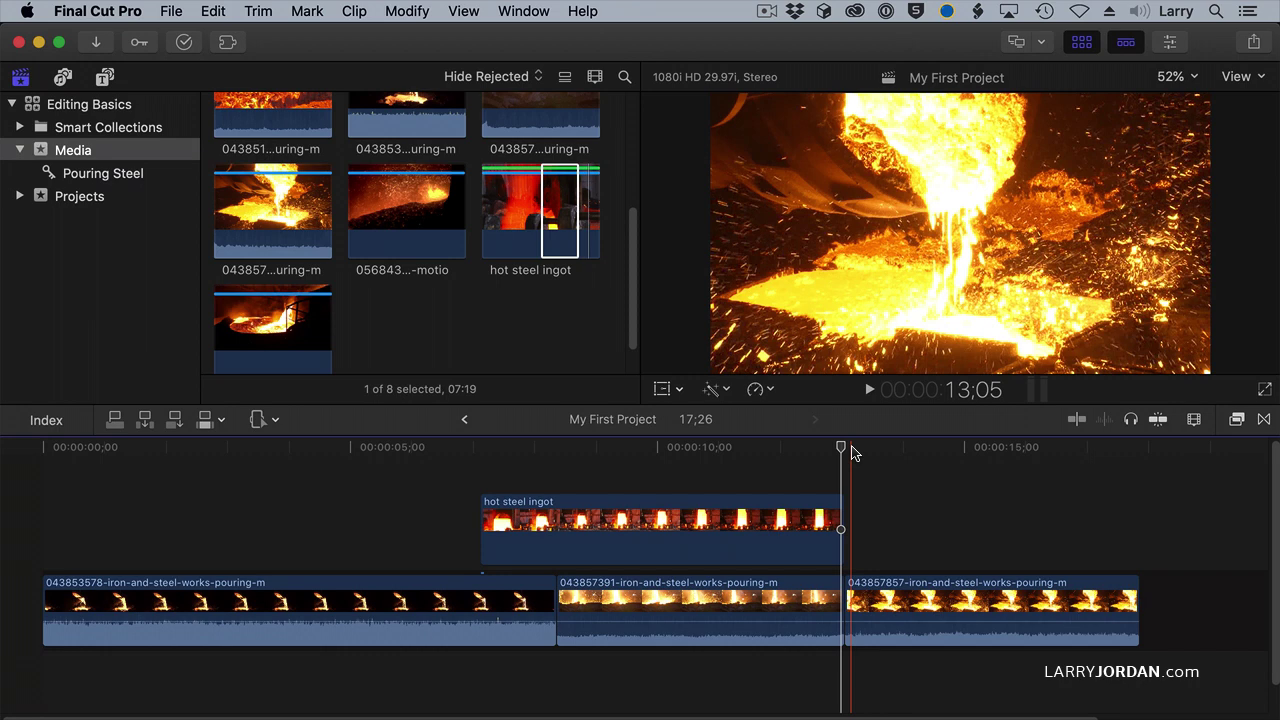
Delete the connected ingot clip, then try replacing the last clip with hot steel ingot and undo.
{"action": "left_click", "coordinate": [648, 521]}
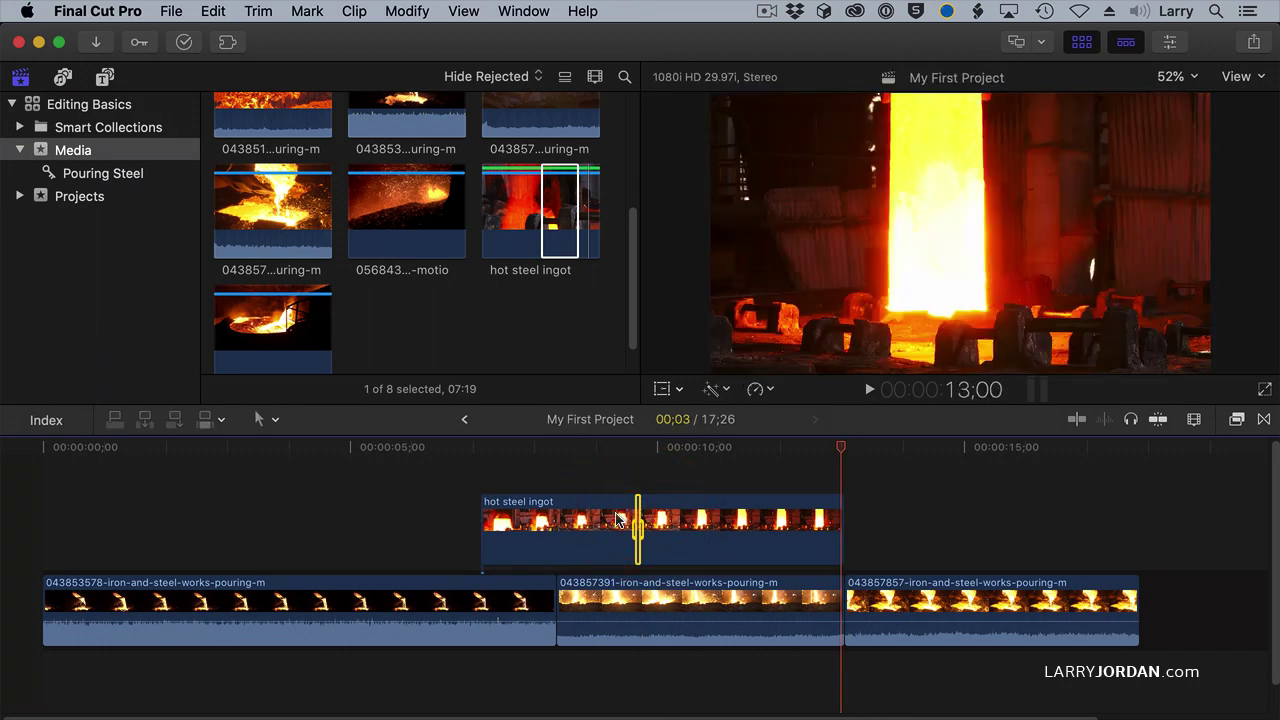
{"action": "key", "text": "Delete"}
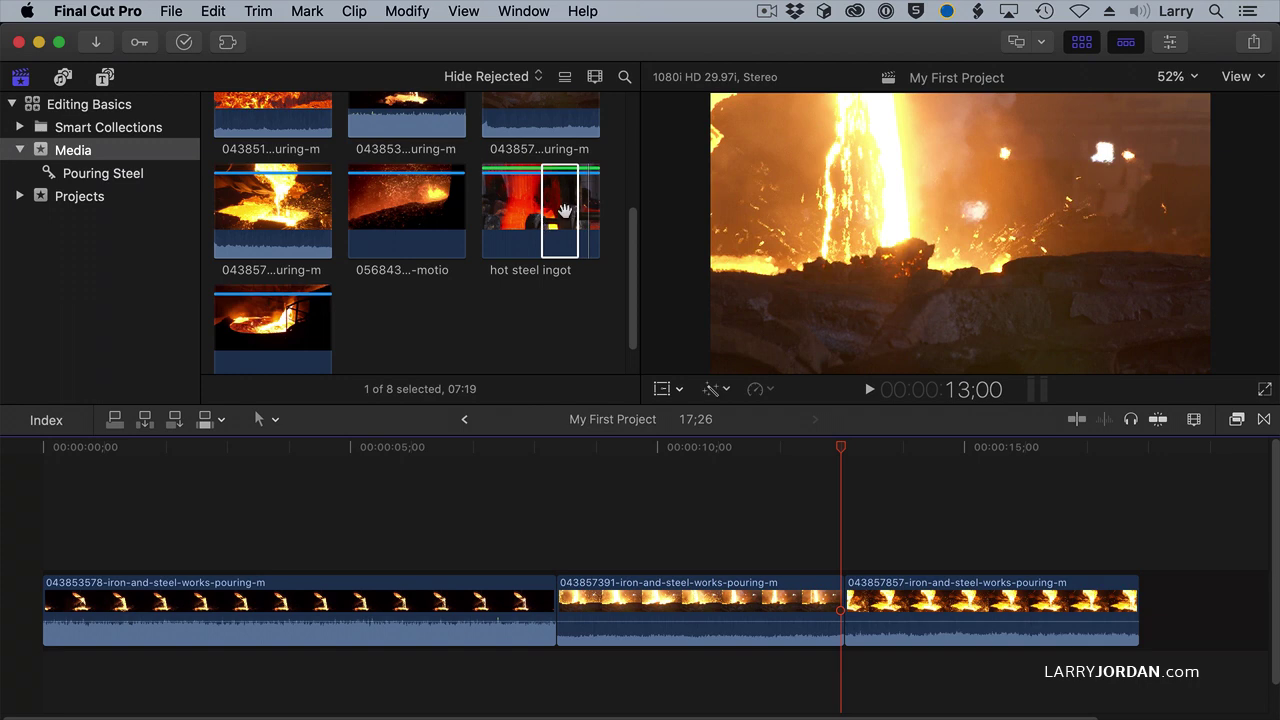
{"action": "left_click_drag", "start_coordinate": [560, 208], "coordinate": [904, 598]}
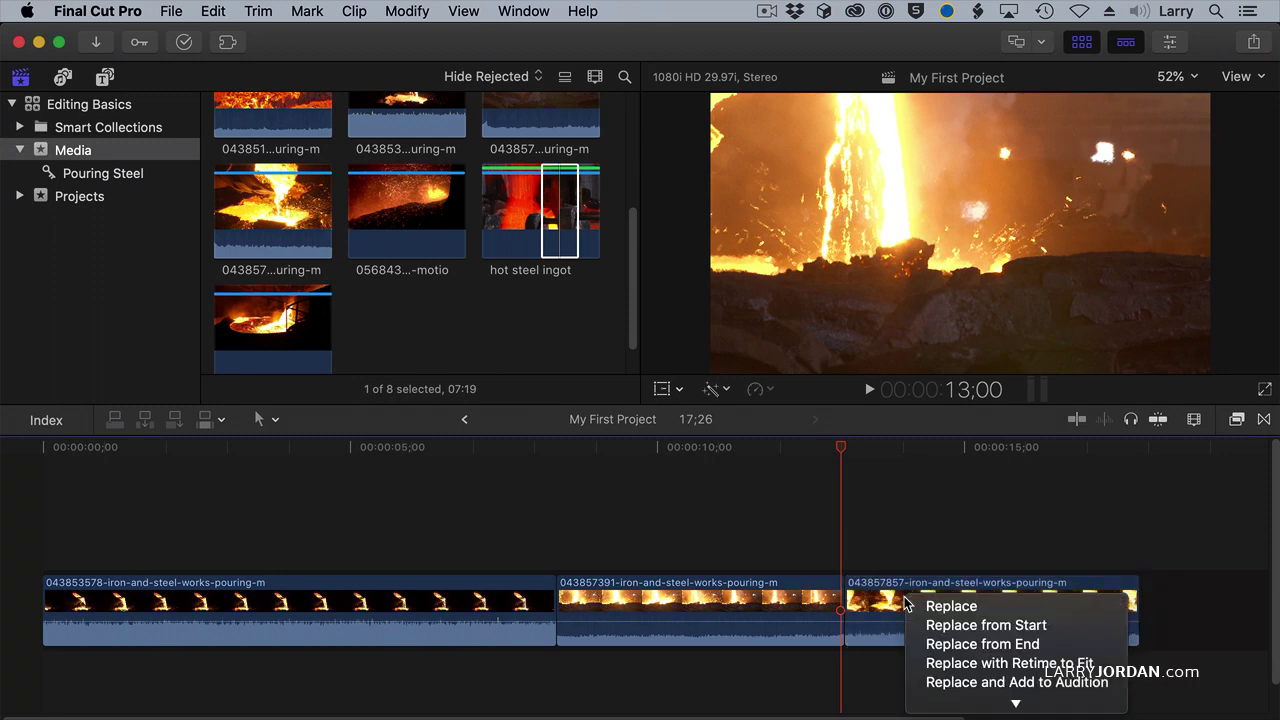
{"action": "left_click", "coordinate": [1051, 607]}
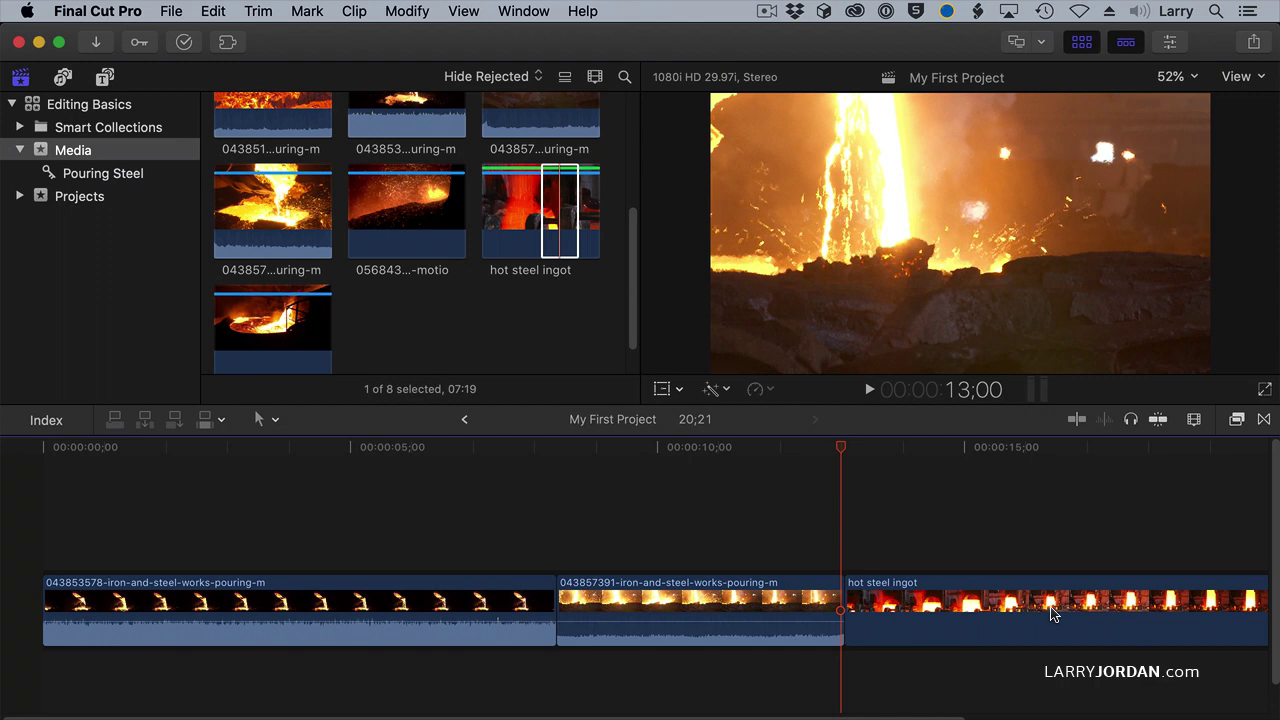
{"action": "key", "text": "super+z"}
{"action": "left_click_drag", "start_coordinate": [558, 258], "coordinate": [893, 598]}
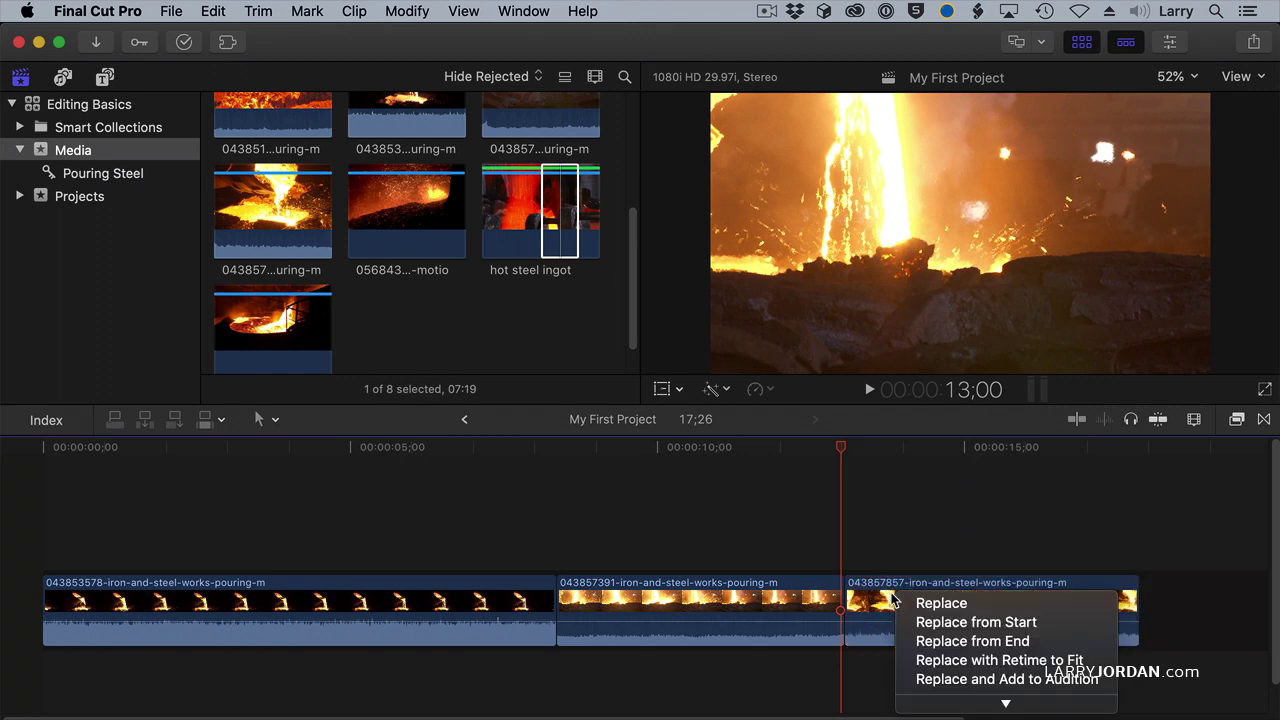
{"action": "left_click", "coordinate": [1075, 624]}
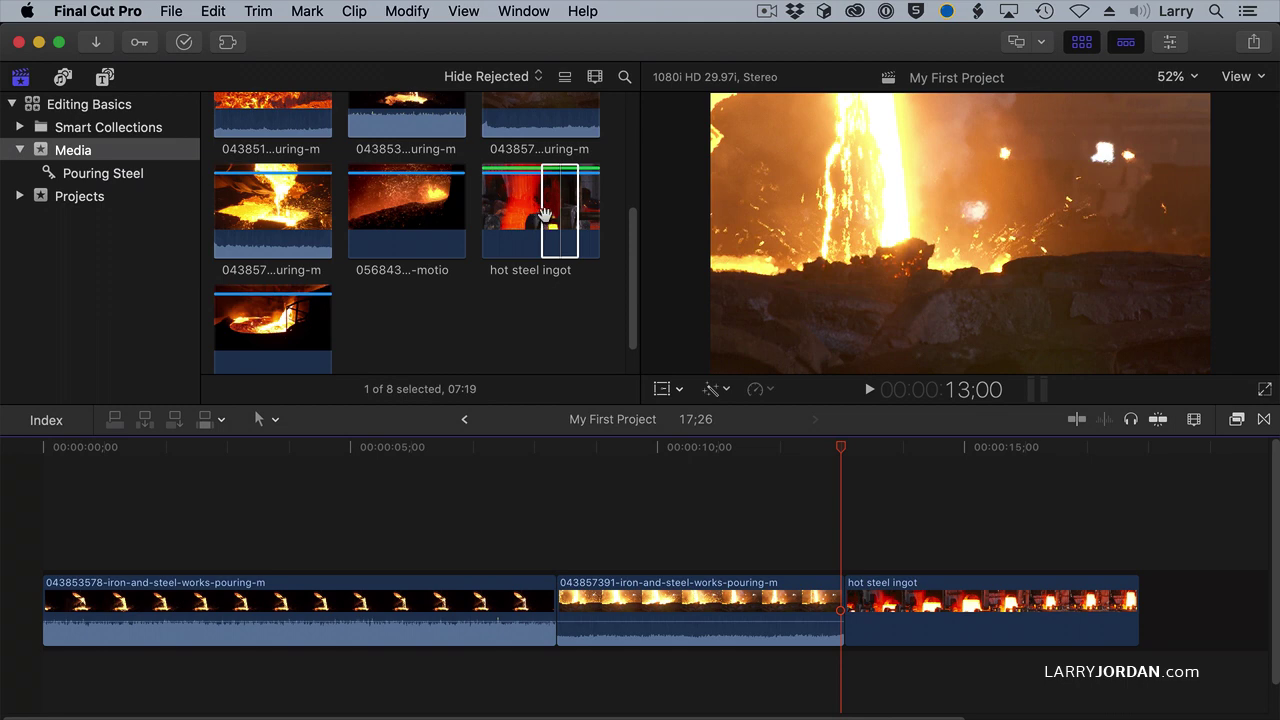
{"action": "key", "text": "super+z"}
{"action": "left_click_drag", "start_coordinate": [548, 210], "coordinate": [1042, 598]}
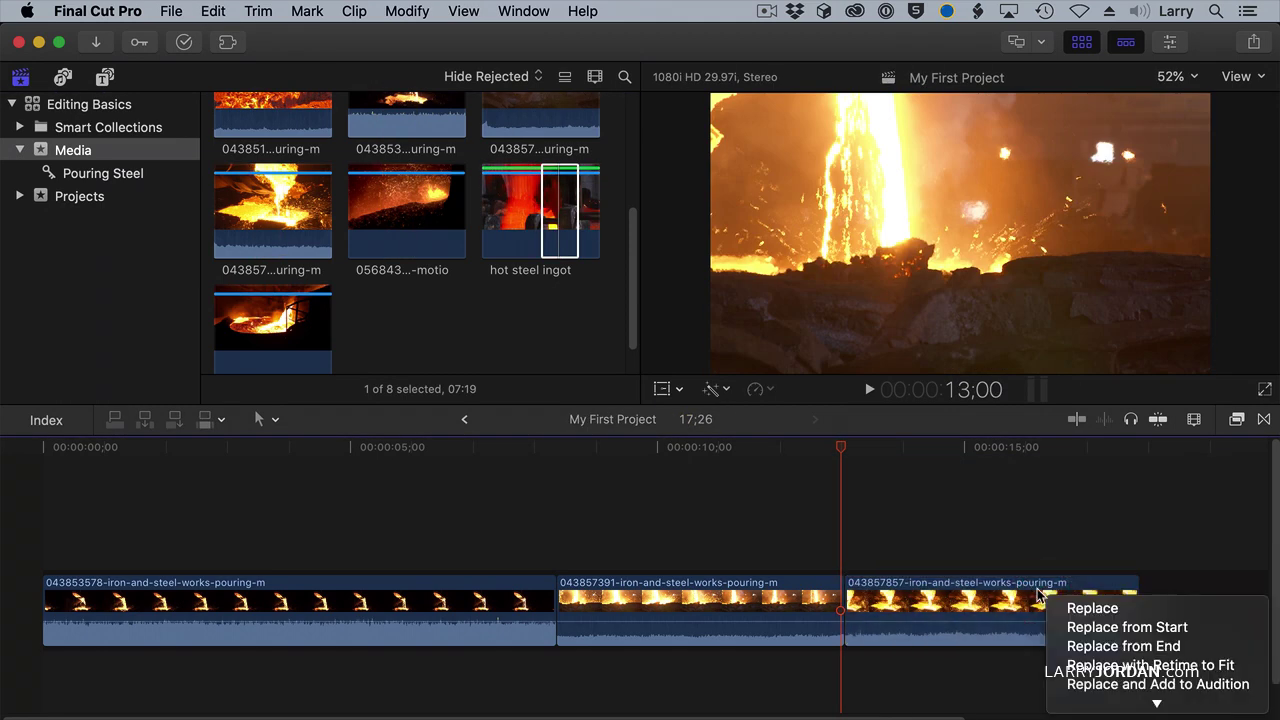
{"action": "left_click", "coordinate": [1063, 646]}
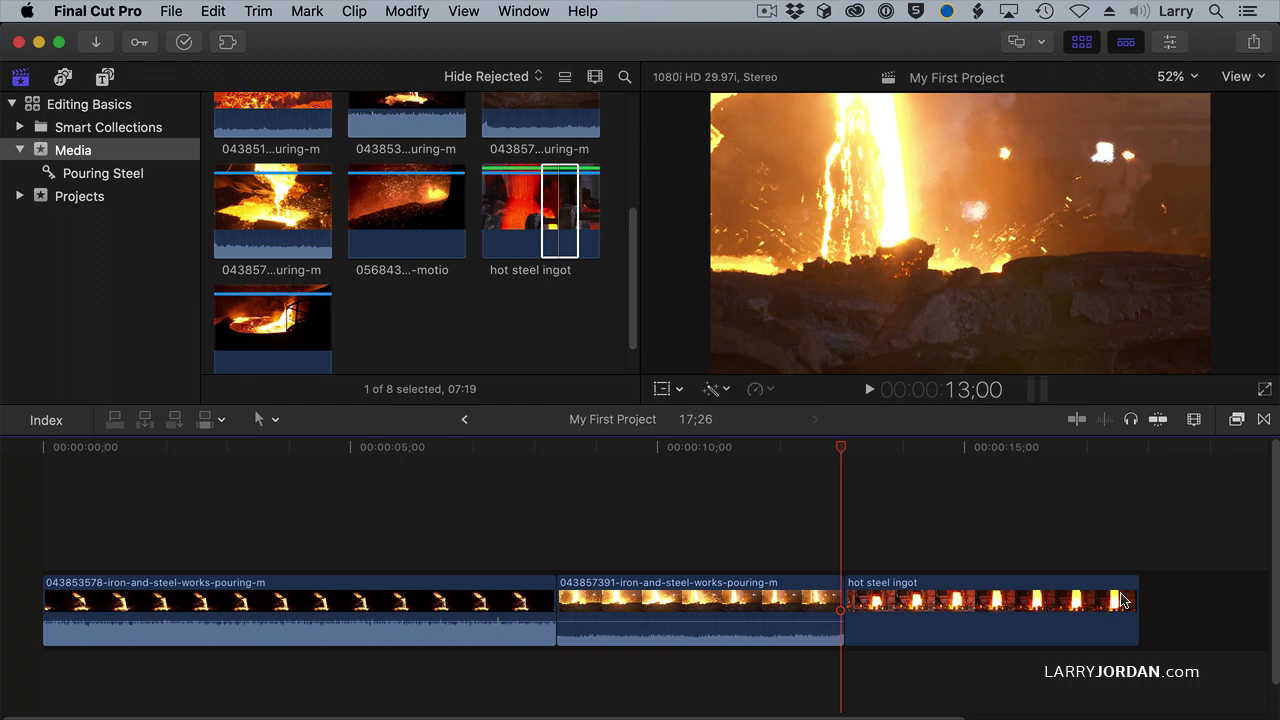
{"action": "left_click_drag", "start_coordinate": [1125, 447], "coordinate": [1134, 447]}
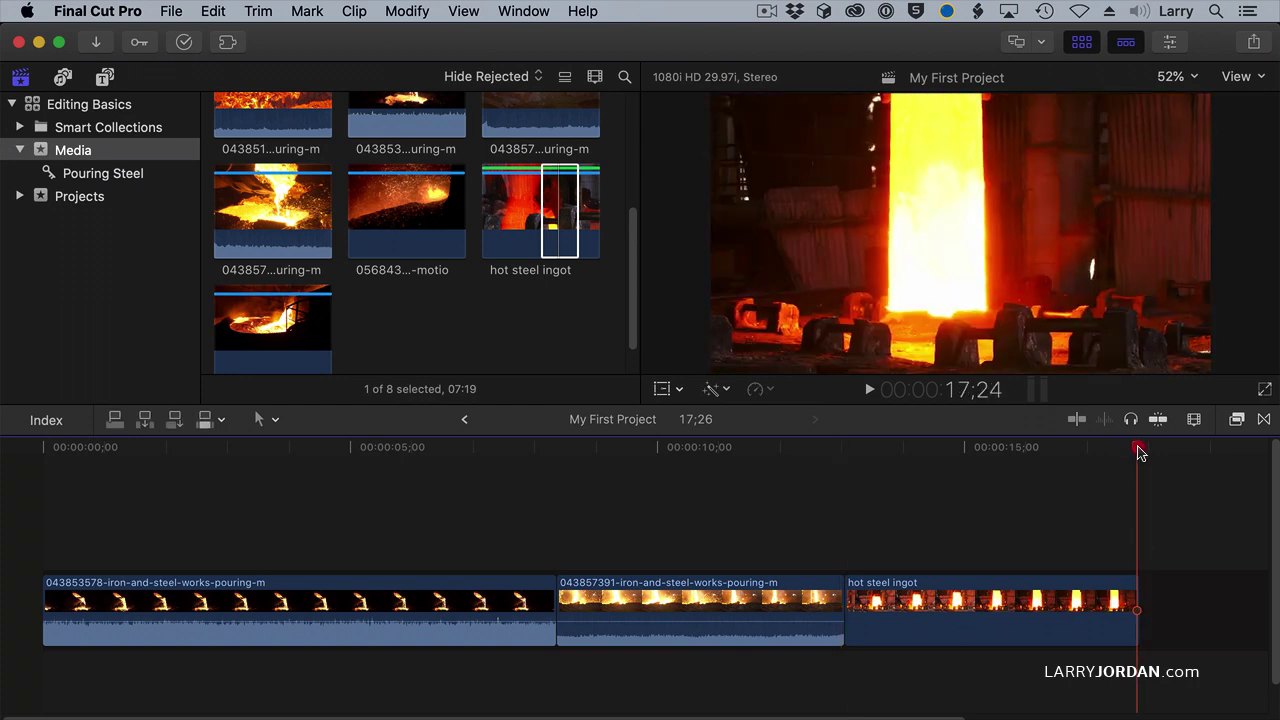
{"action": "left_click", "coordinate": [1117, 450]}
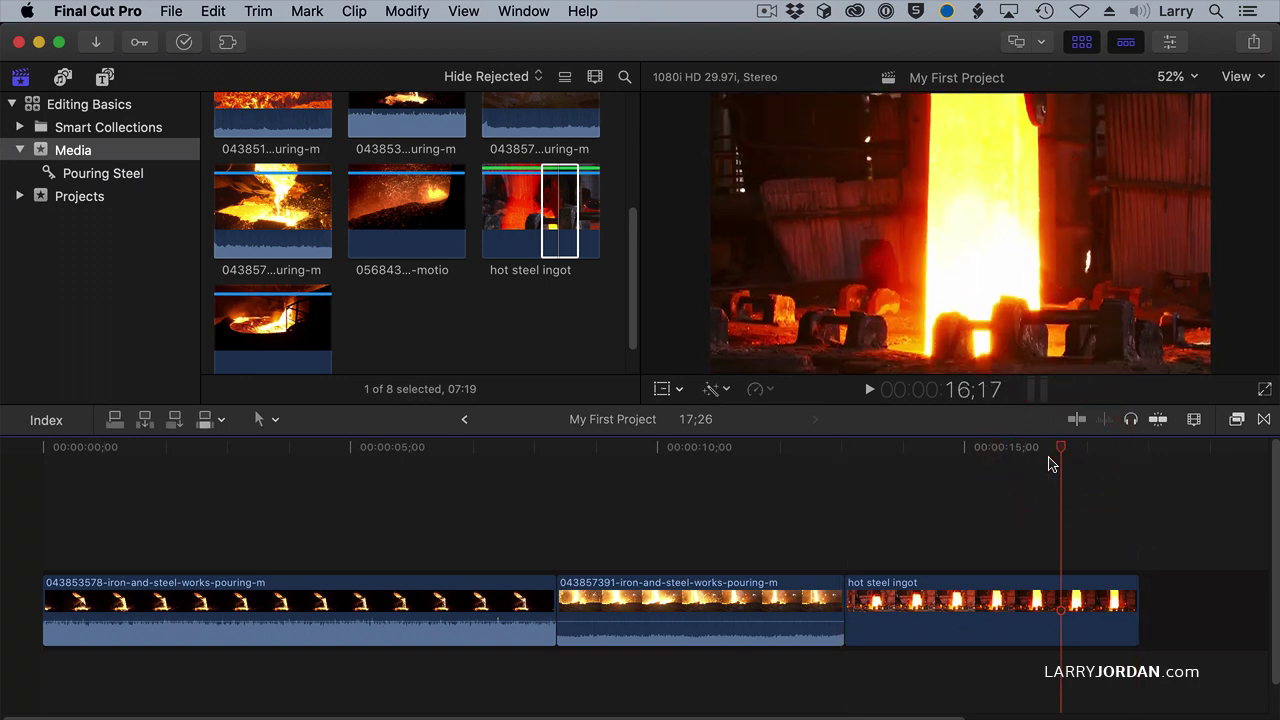
{"action": "key", "text": "super+z"}
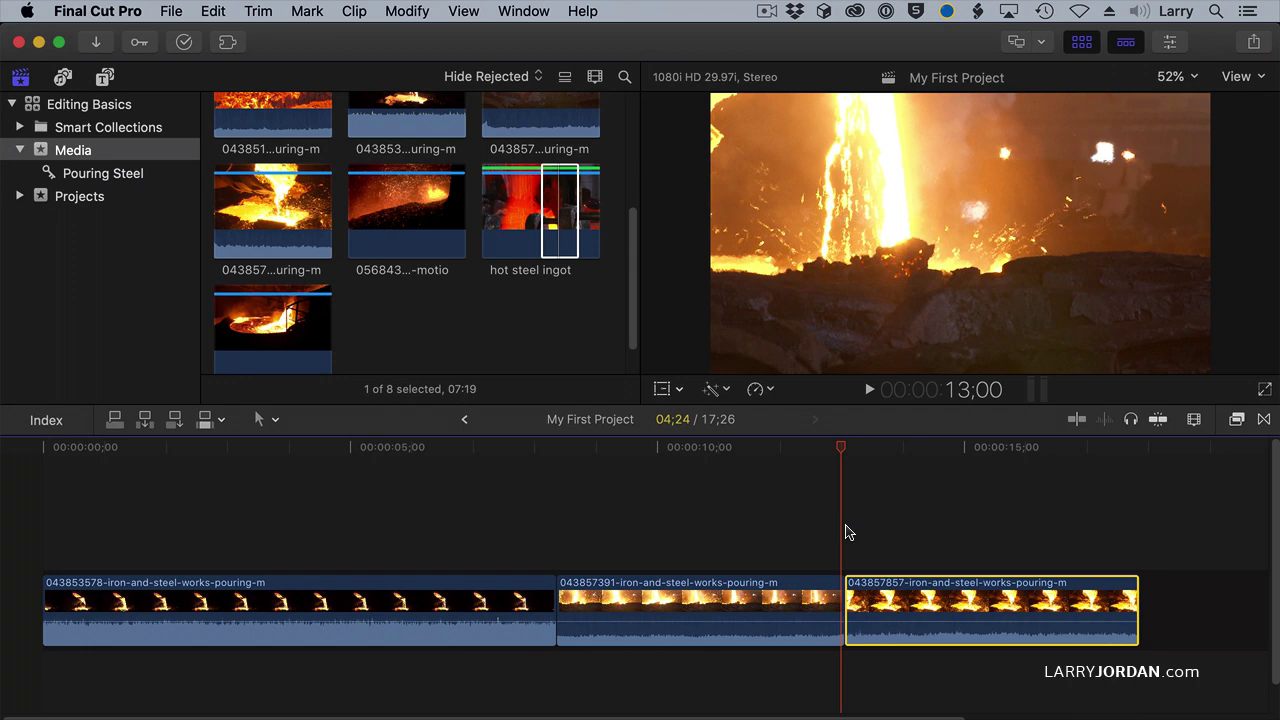